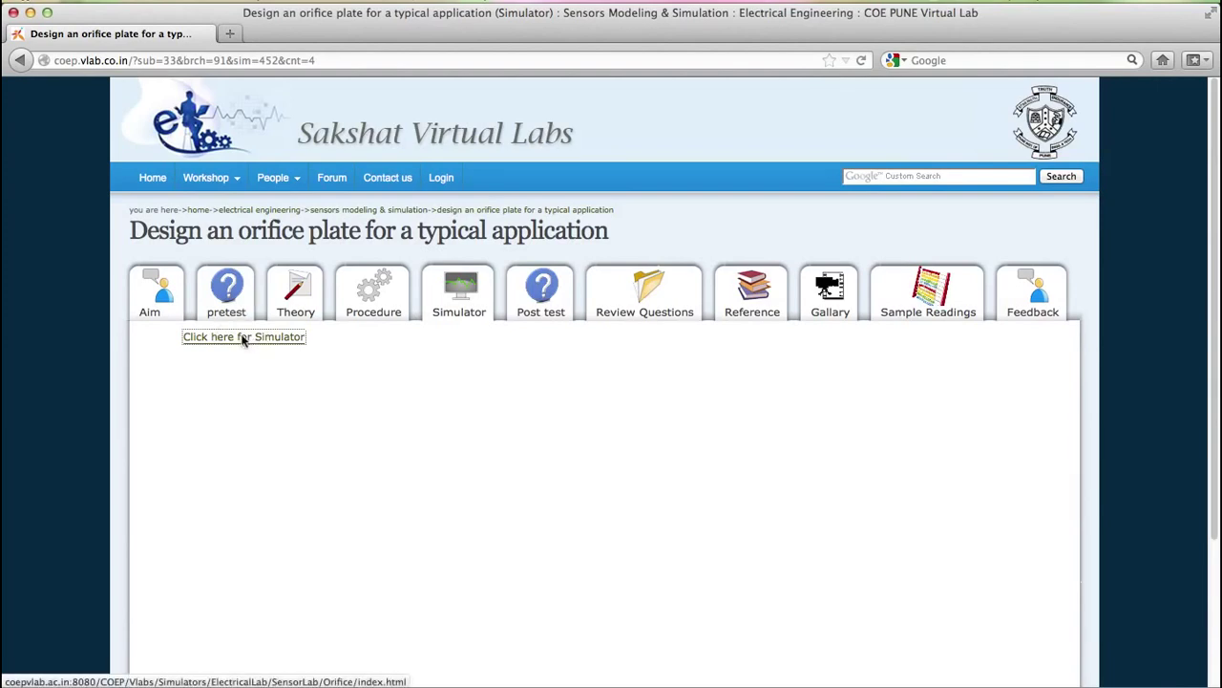
- Open the orifice simulator and configure the Level-1 system with β 0.4 and d 15mm, accepting the configuration
click(245, 340)
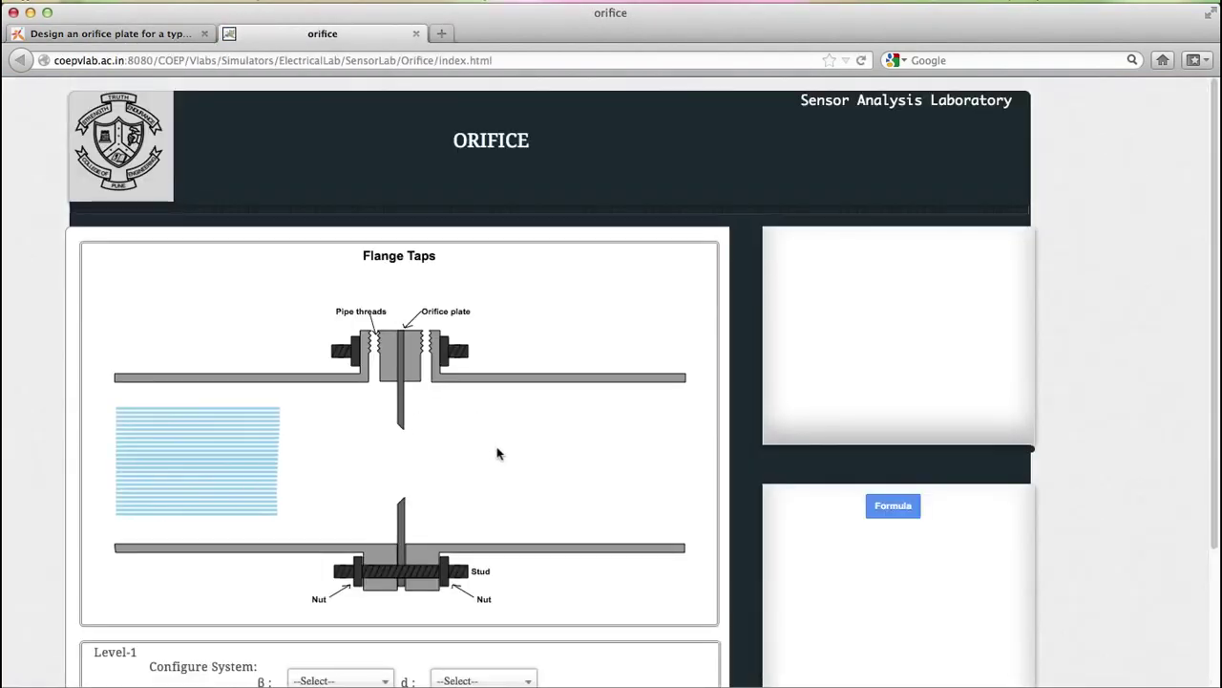
scroll(497, 454, down, 4)
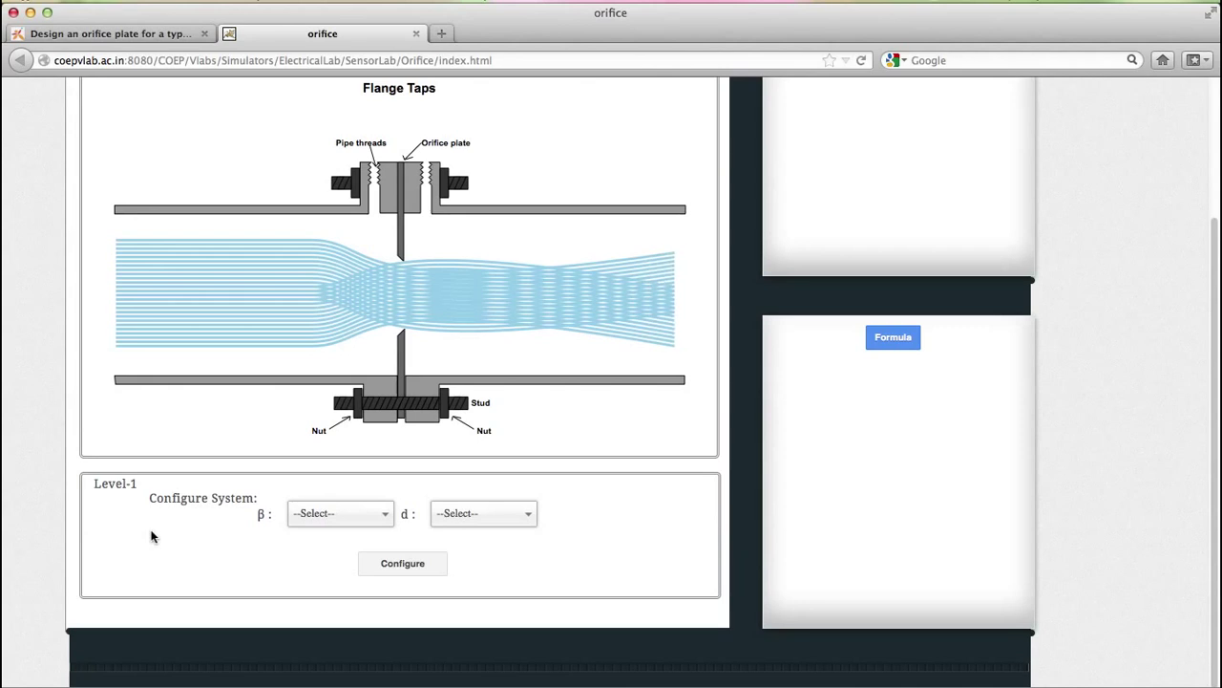
click(387, 516)
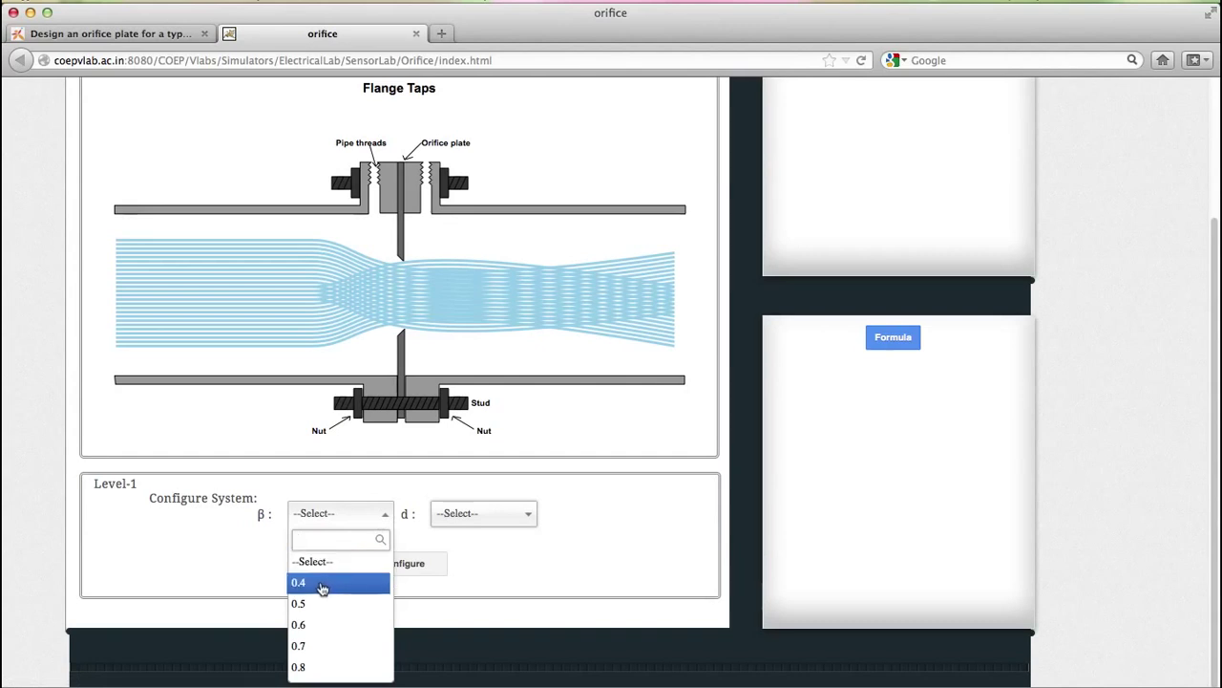
click(323, 585)
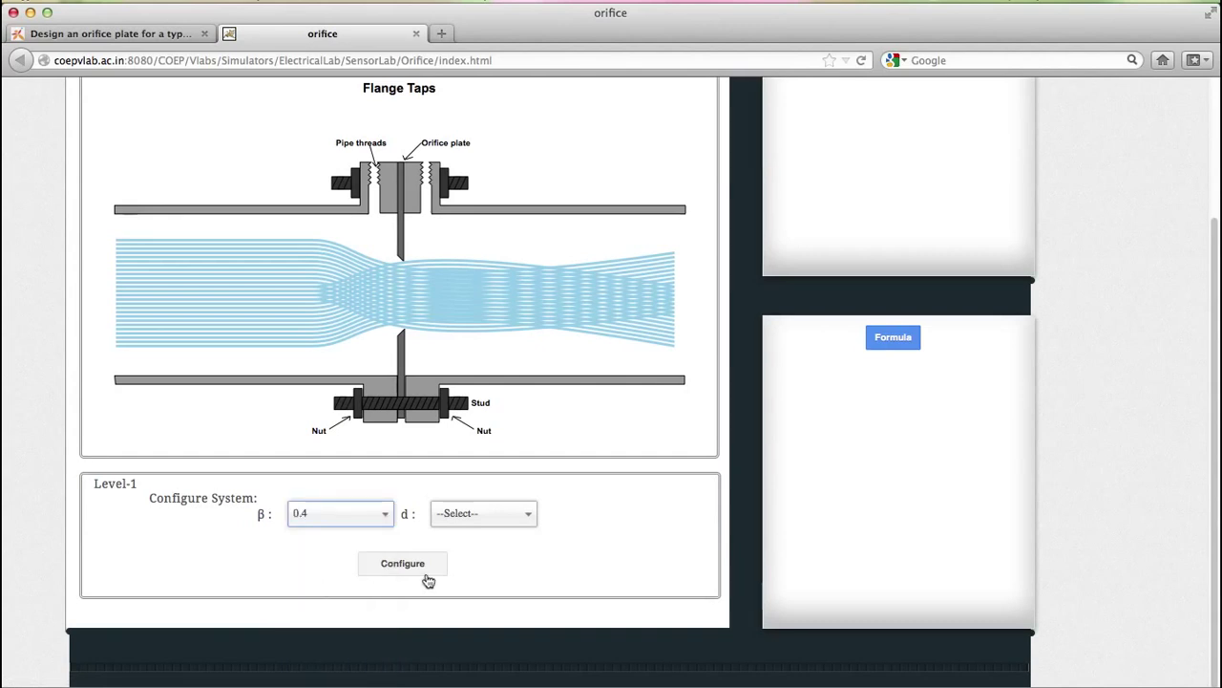
click(532, 514)
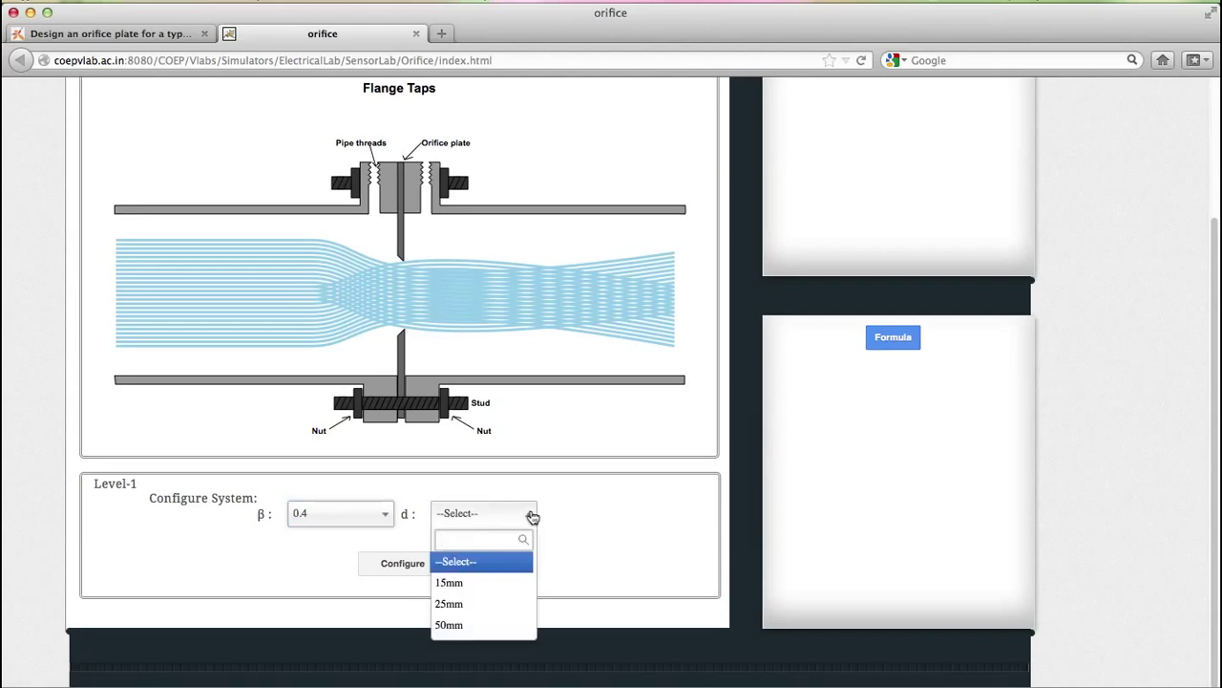
click(461, 583)
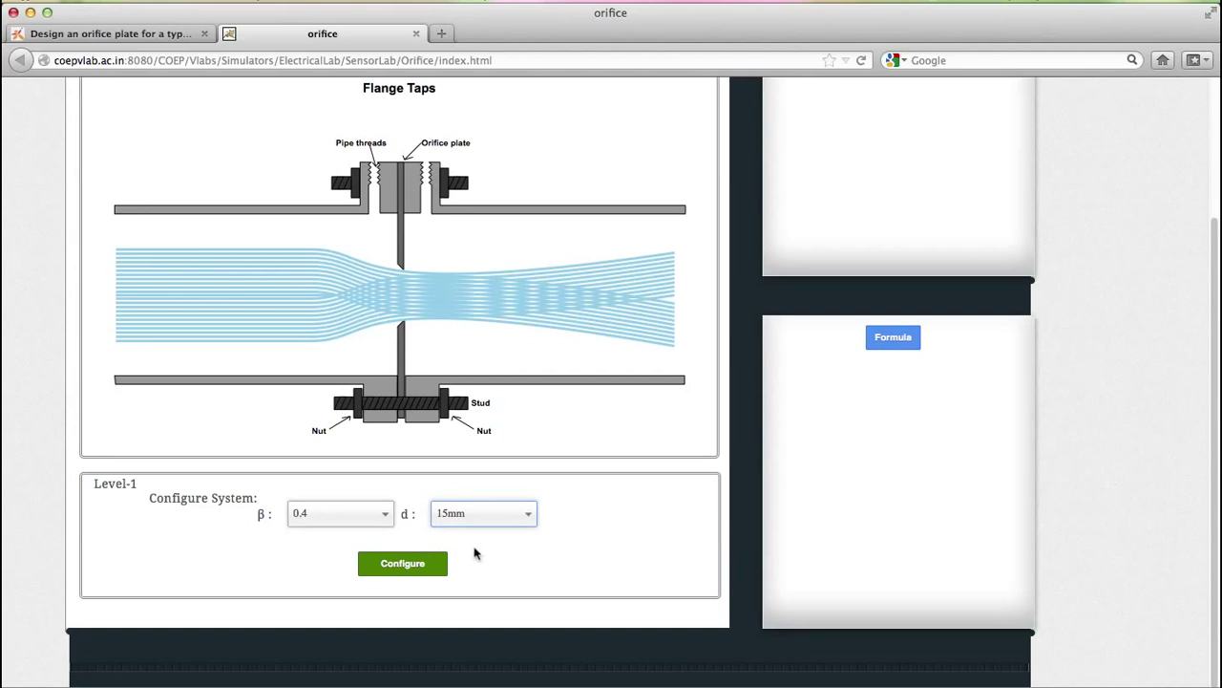
click(404, 565)
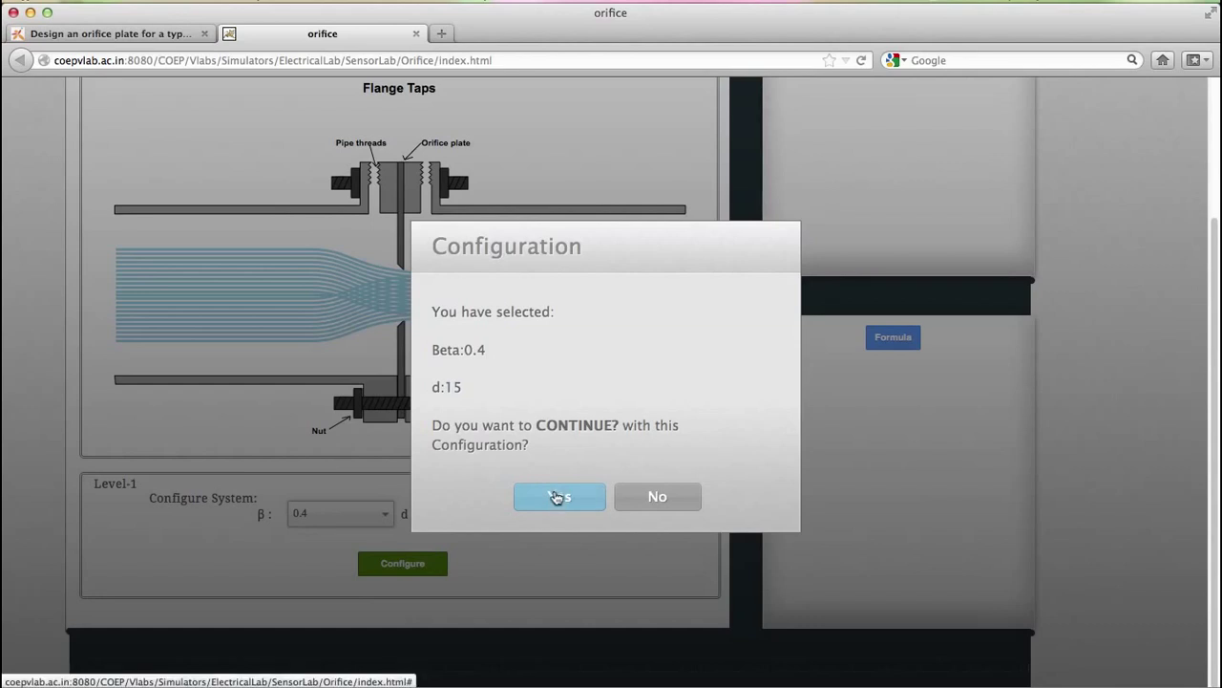
click(556, 498)
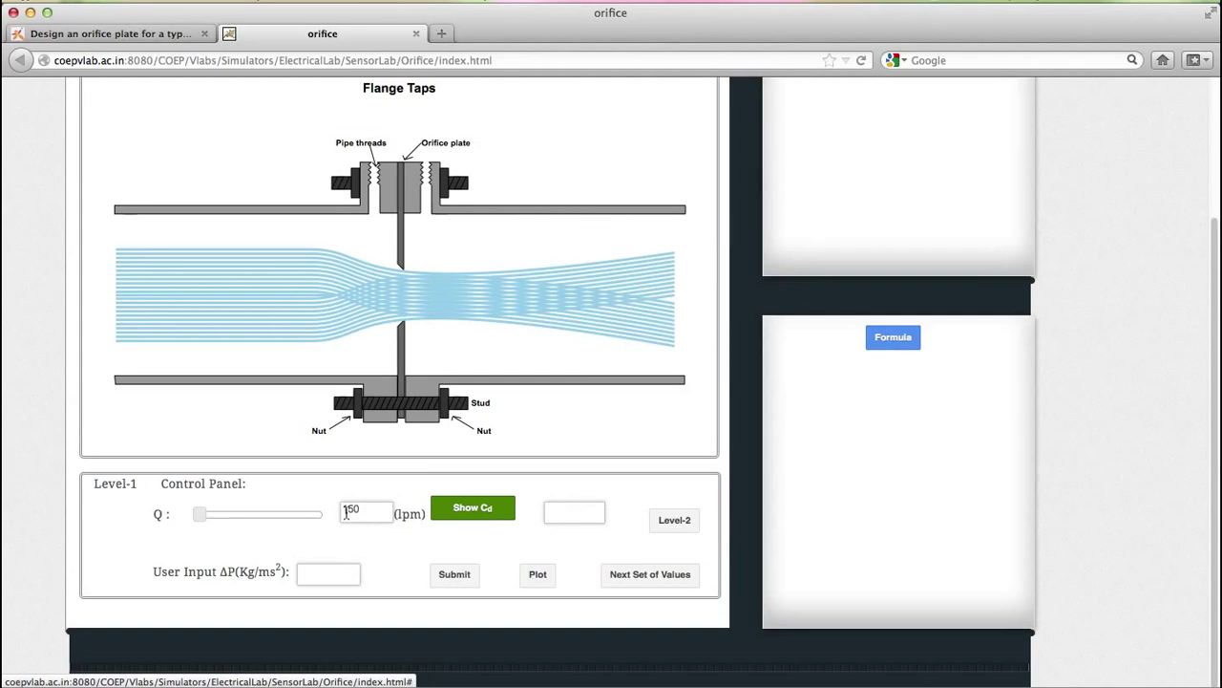
- Set the flow rate Q to about 335 lpm and show the discharge coefficient Cd for it
click(200, 513)
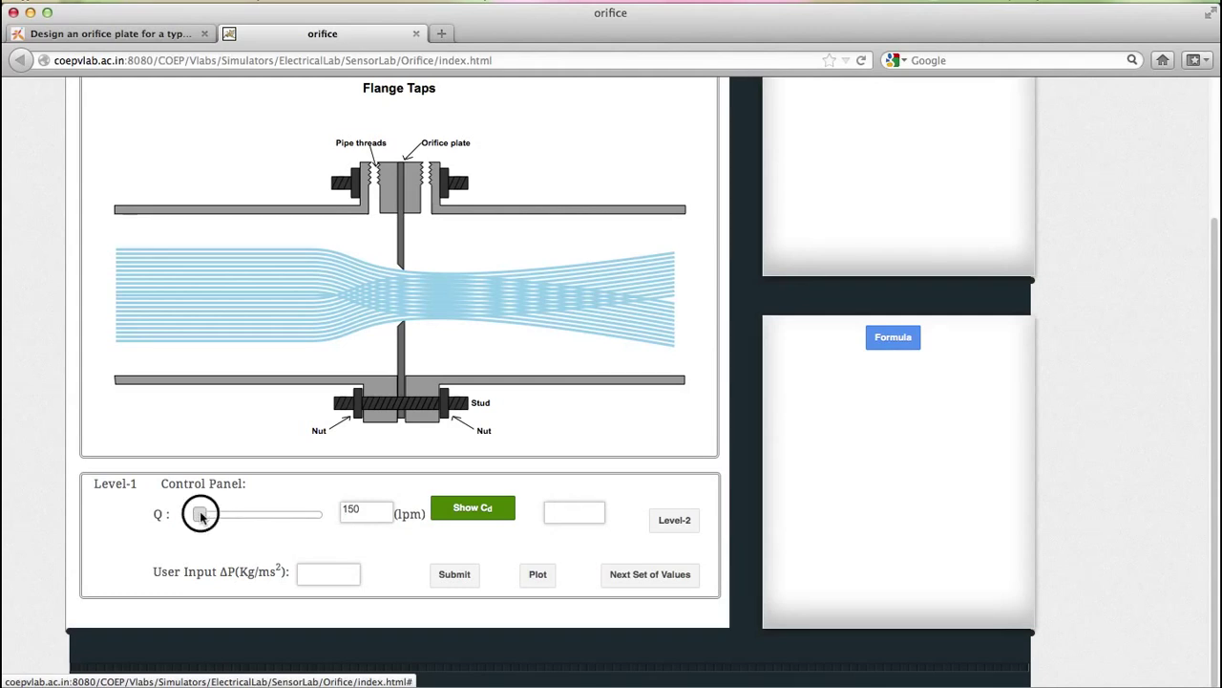
drag(201, 515, 225, 514)
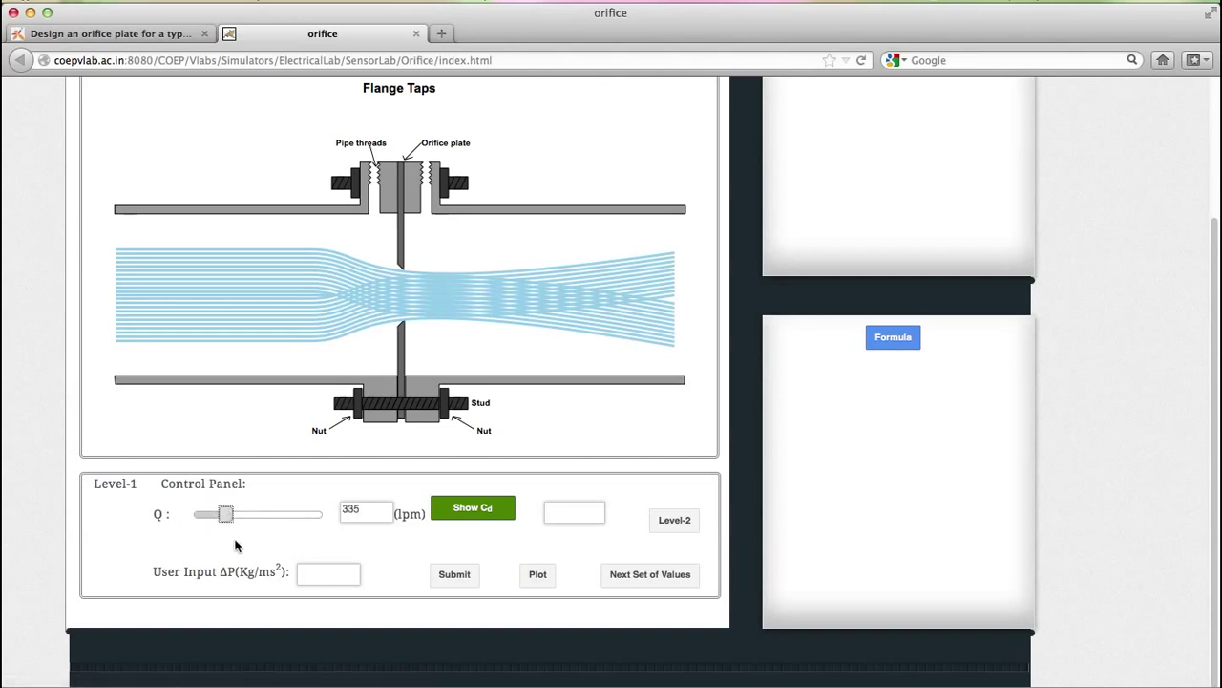
click(477, 512)
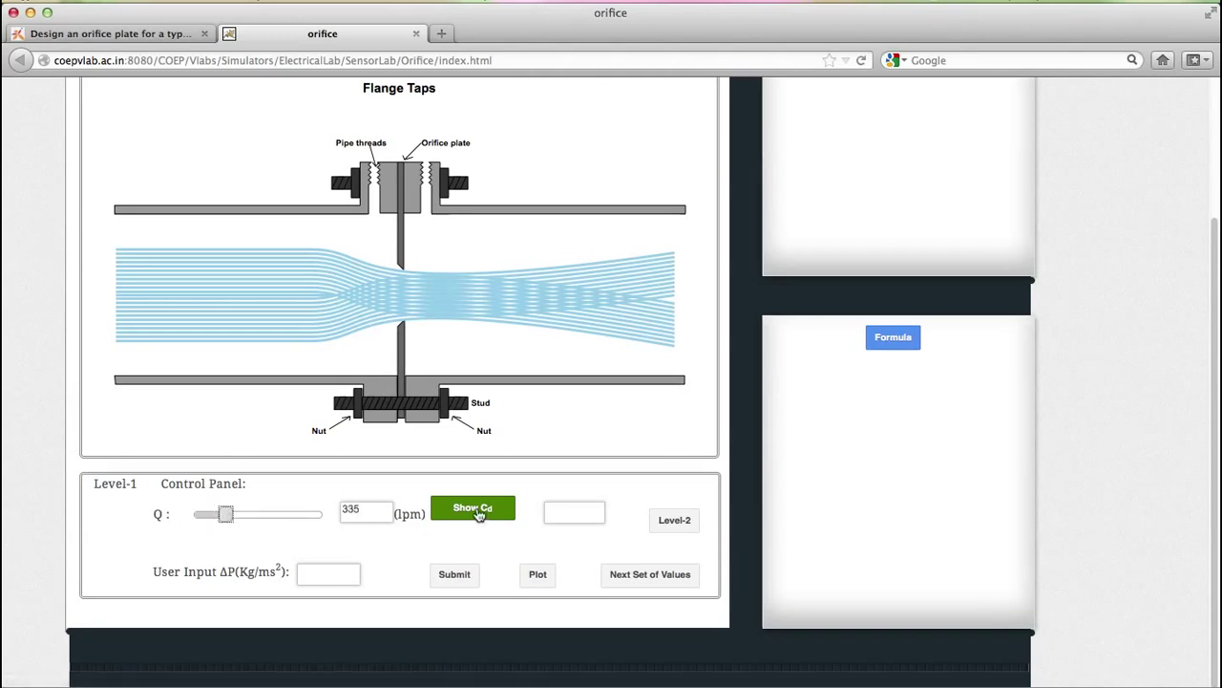
click(477, 512)
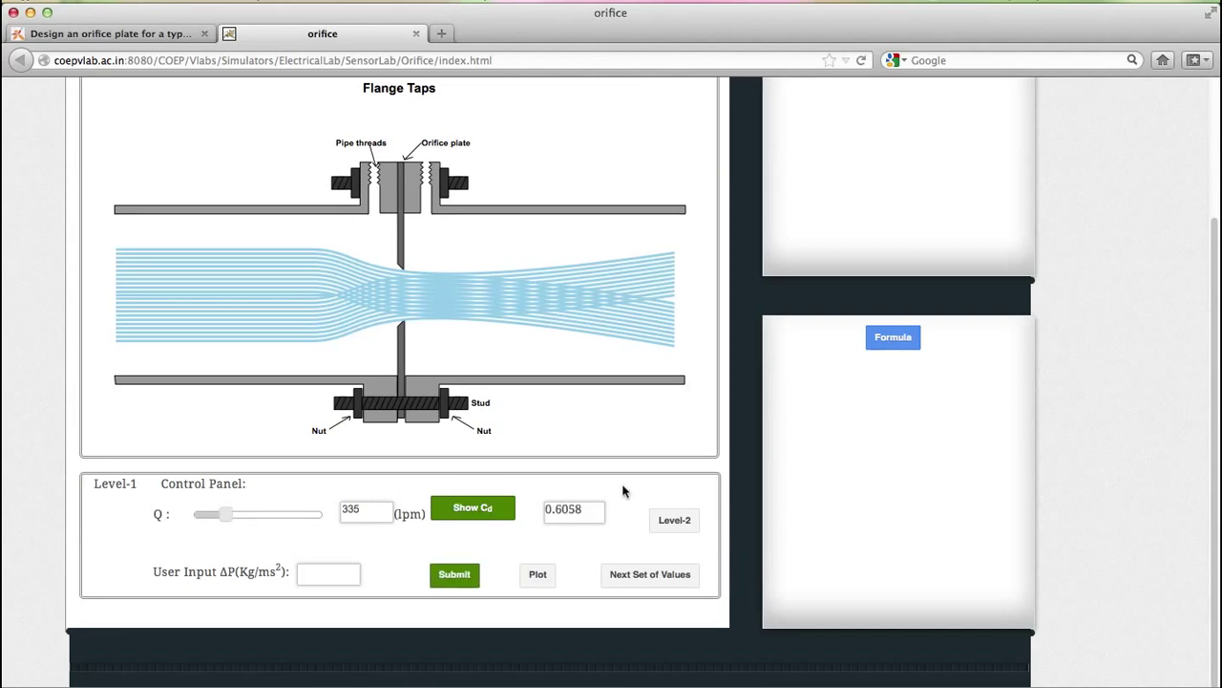
- Examine the full formula and variable definitions for calculating differential pressure, and close the formula window
click(893, 340)
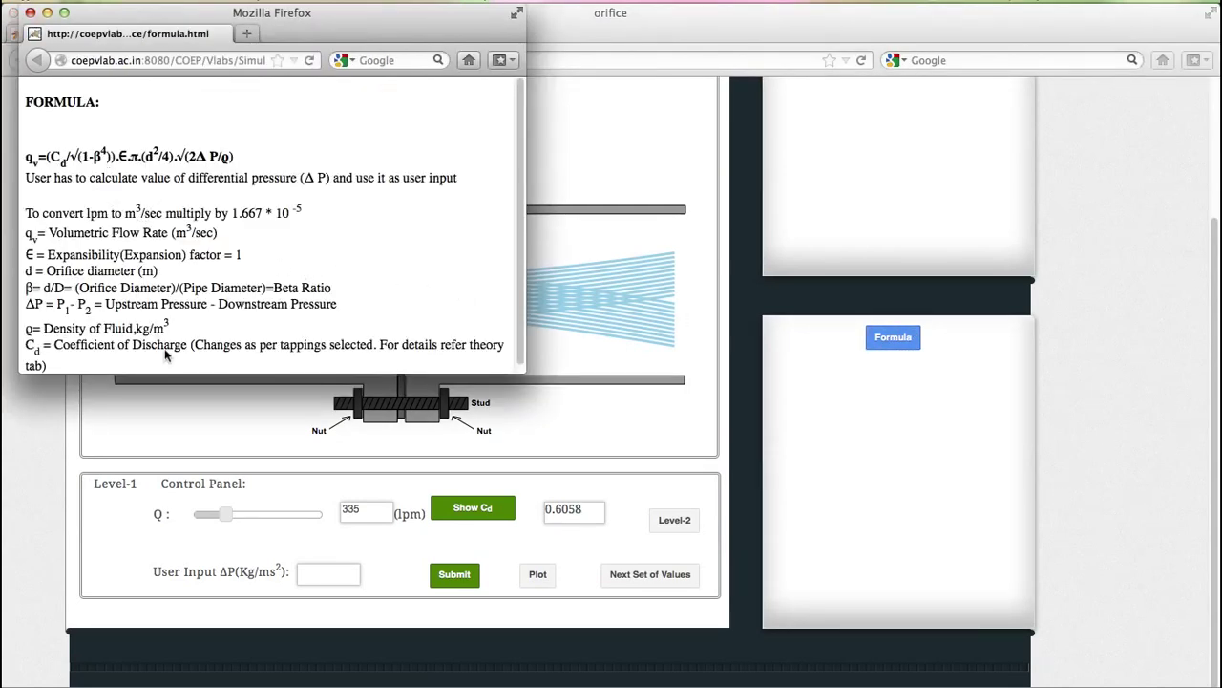
drag(199, 371, 199, 538)
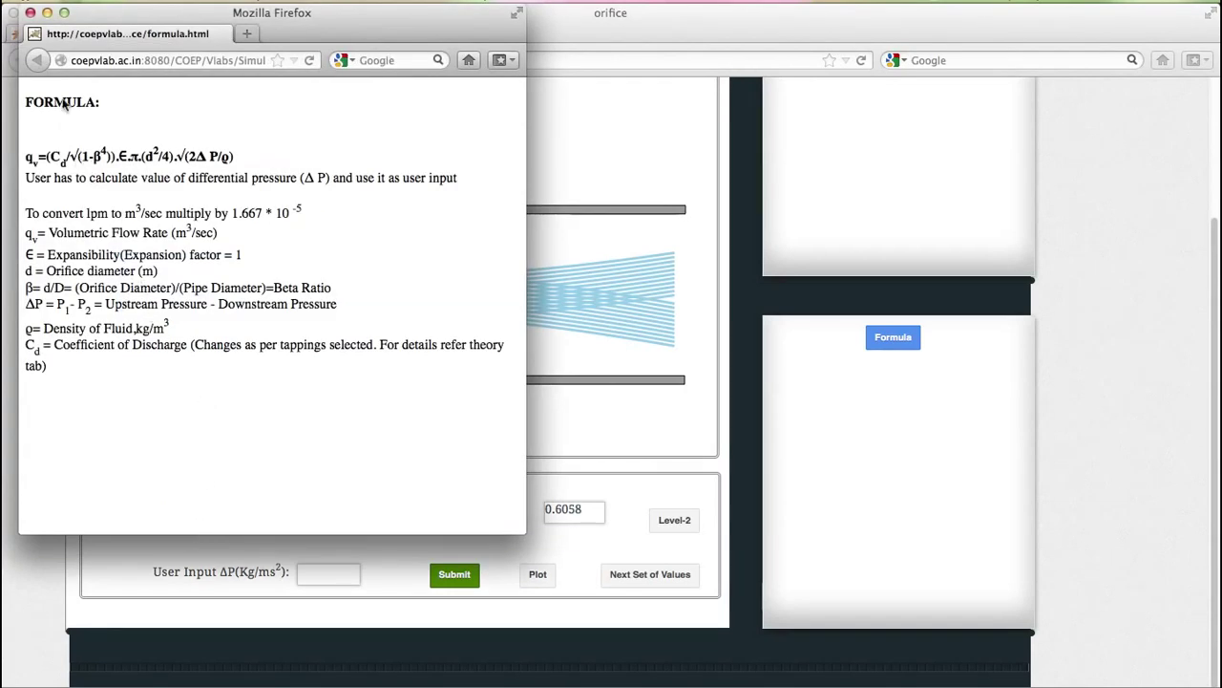
click(30, 12)
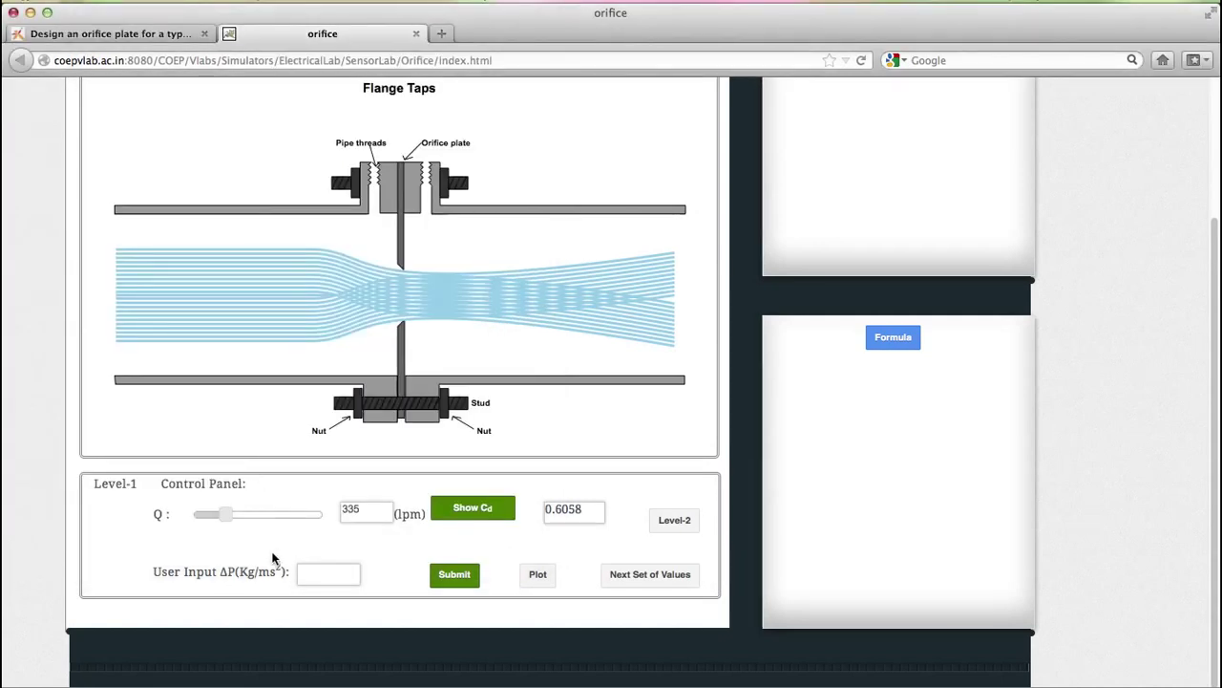
- Submit 11279932.81 Kg/ms² as the calculated differential pressure ΔP for the first flow value
click(310, 574)
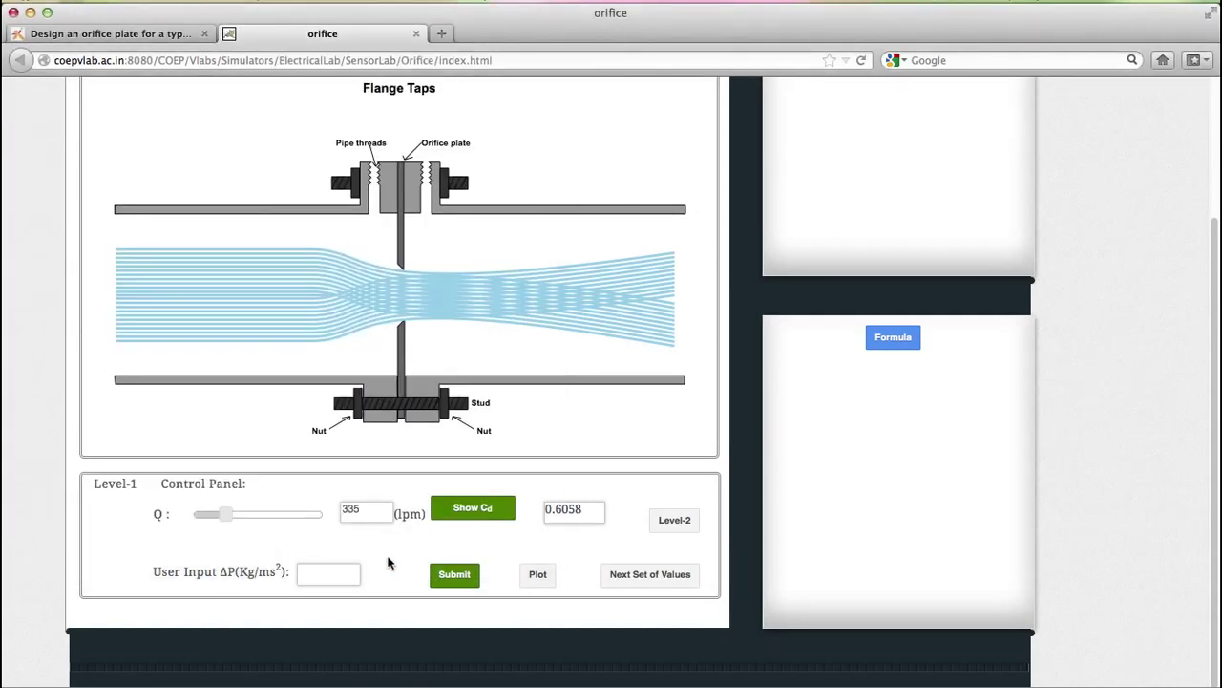
text(11279932.81)
click(457, 576)
- Take a second reading at Q 447 lpm, showing its Cd and submitting a ΔP of 20103060.88 Kg/ms²
click(227, 514)
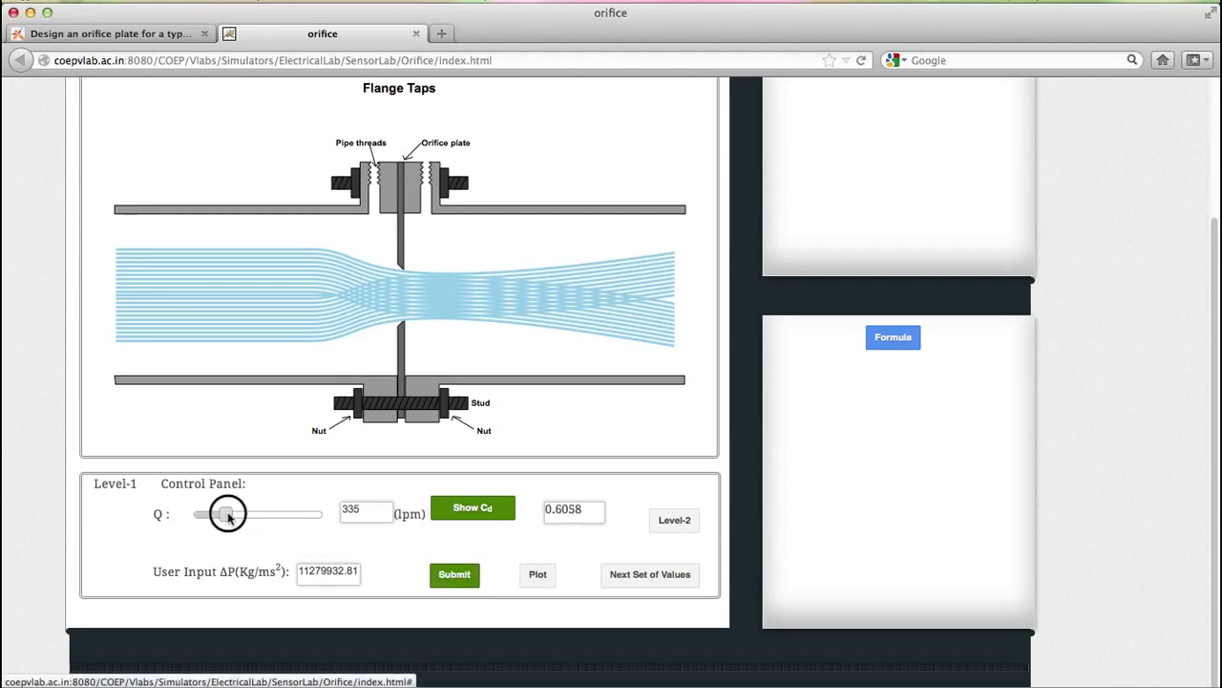
drag(228, 515, 244, 515)
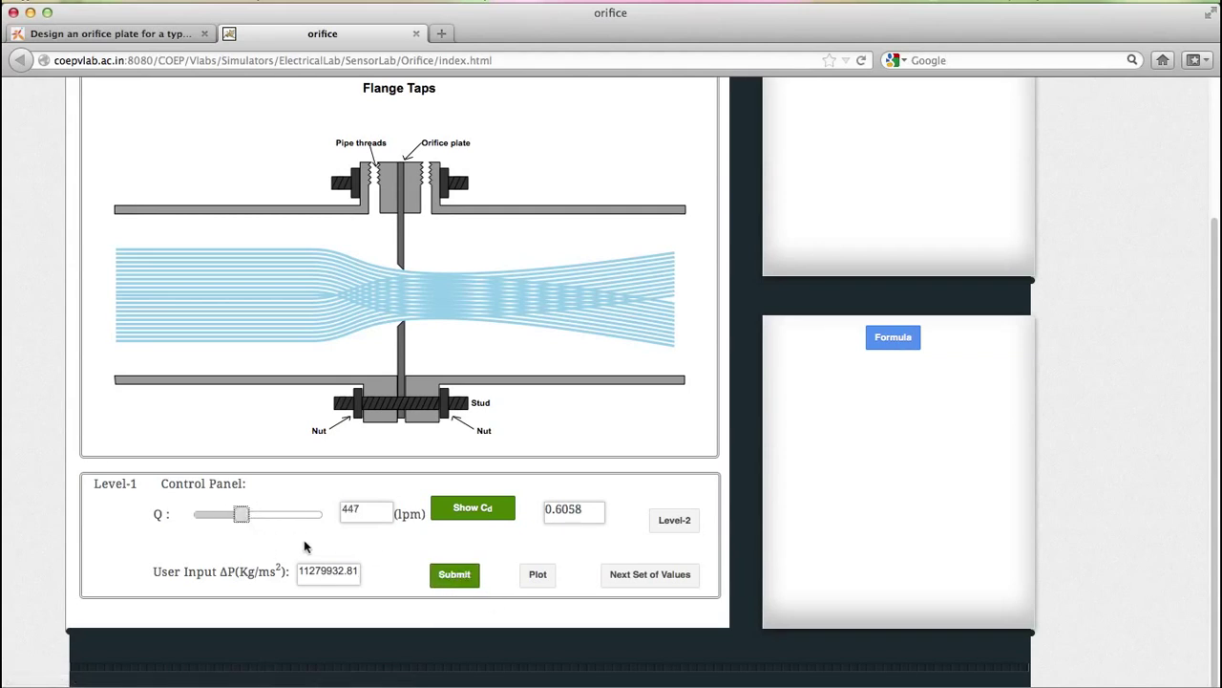
click(470, 514)
click(345, 573)
text(20103060.88)
click(451, 577)
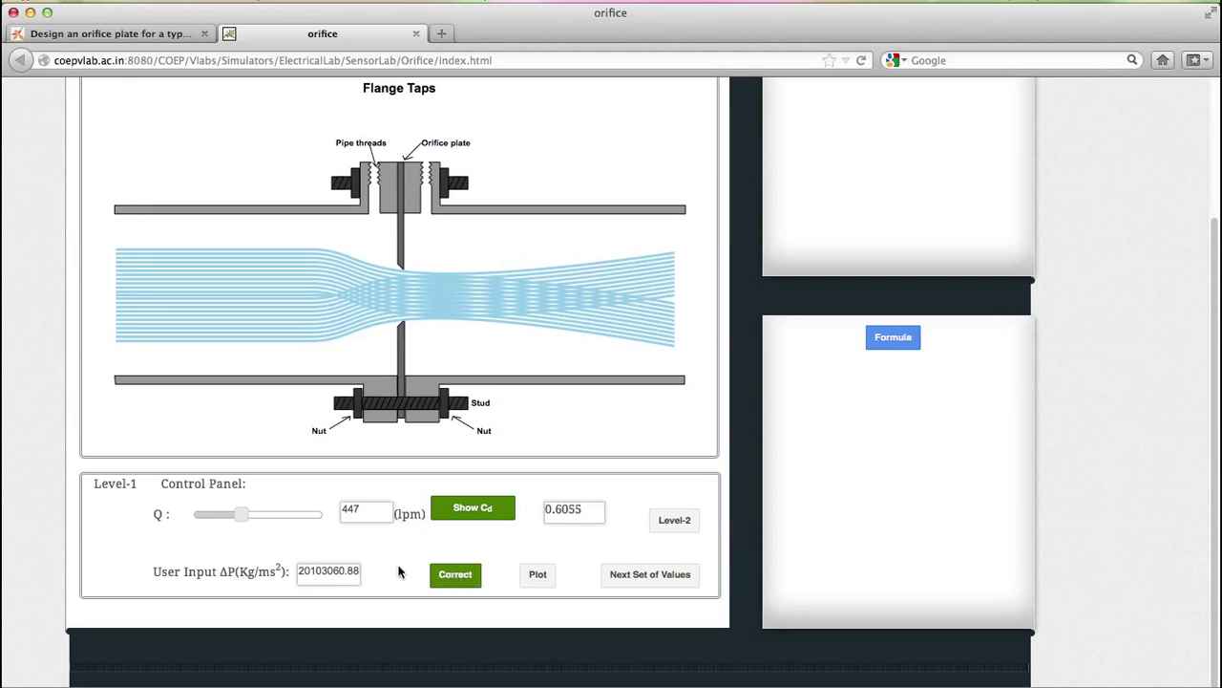
- Take a third reading at Q 646 lpm, showing its Cd and submitting a ΔP of 42028378.4 Kg/ms²
drag(240, 516, 272, 518)
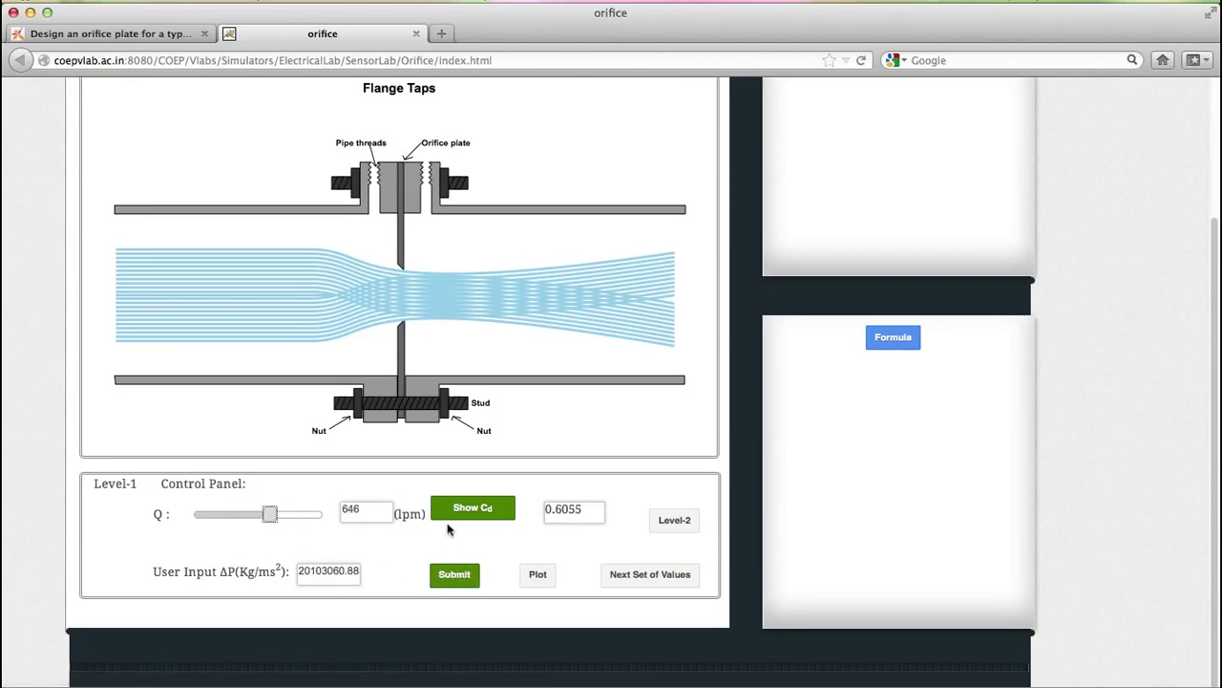
click(482, 507)
double_click(322, 575)
key(BackSpace)
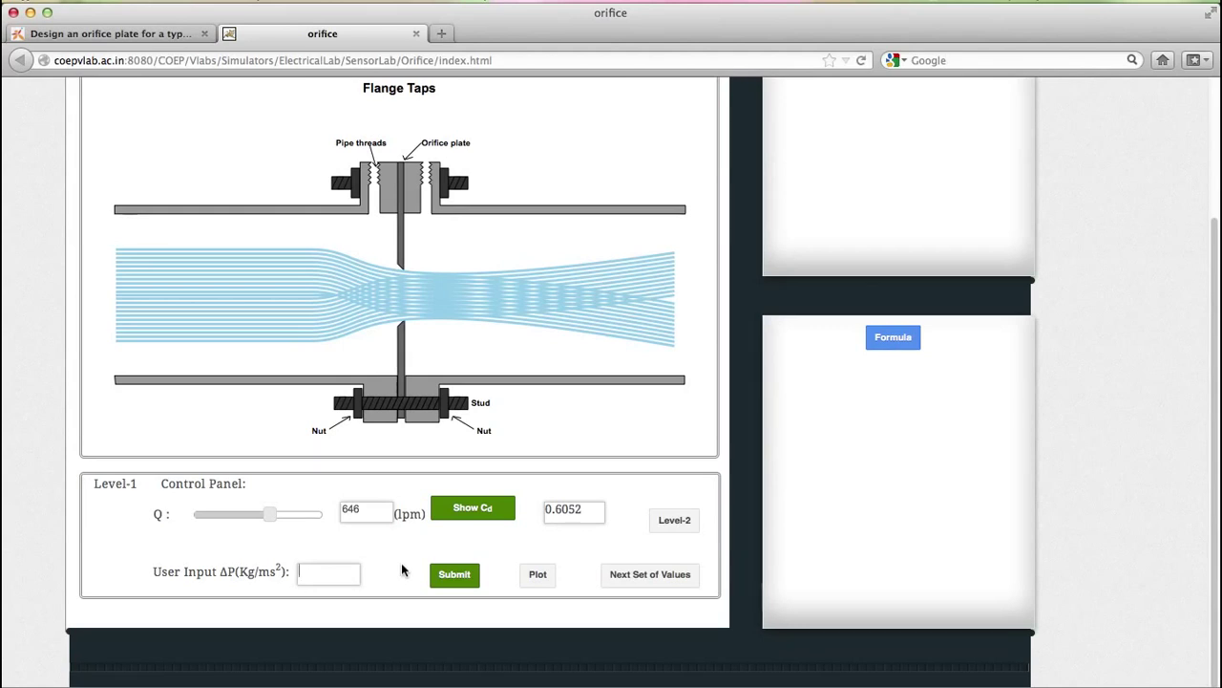
text(42028378.4)
click(455, 574)
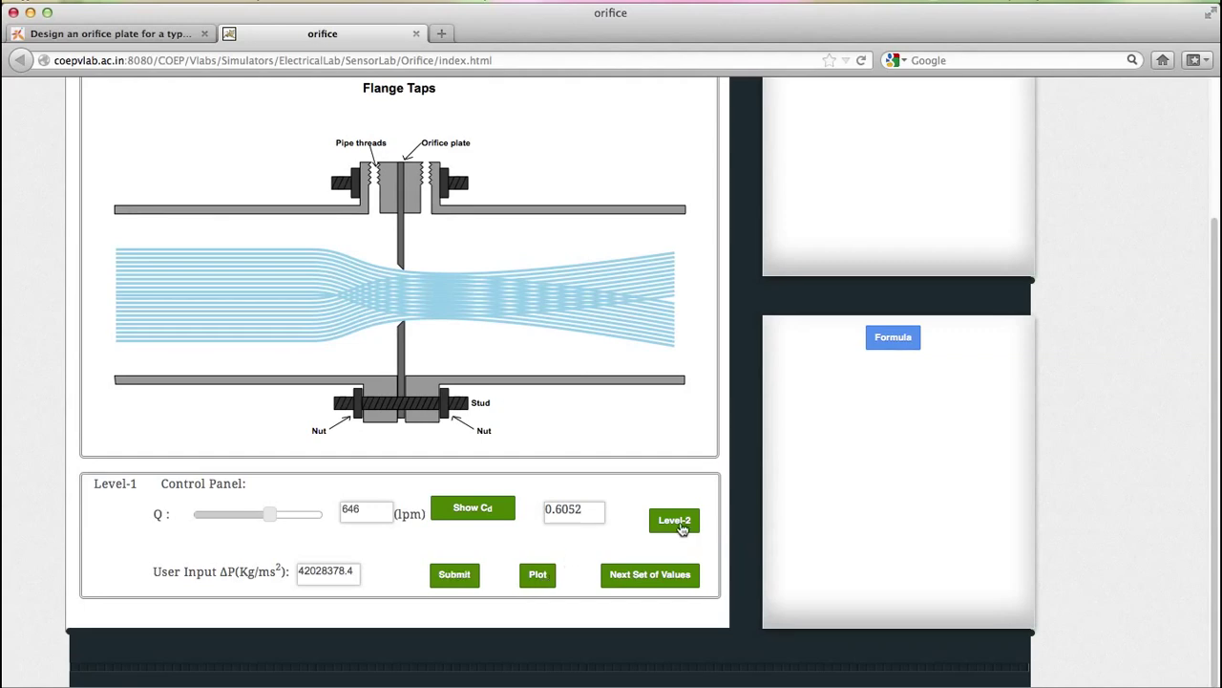
- Plot the orifice plate's characteristic curve from the three submitted readings and close the graph after viewing it
click(540, 576)
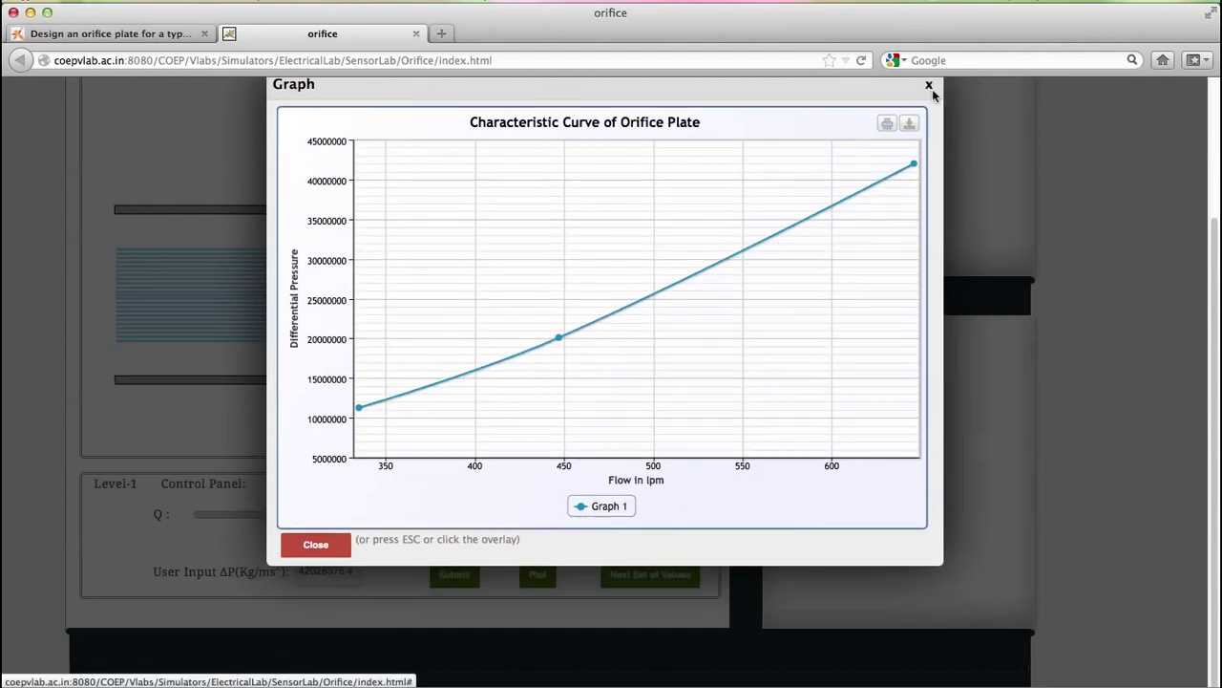
click(928, 86)
- Proceed to Level-2 and configure it with Dilute HCL as the service, accepting the configuration
click(674, 523)
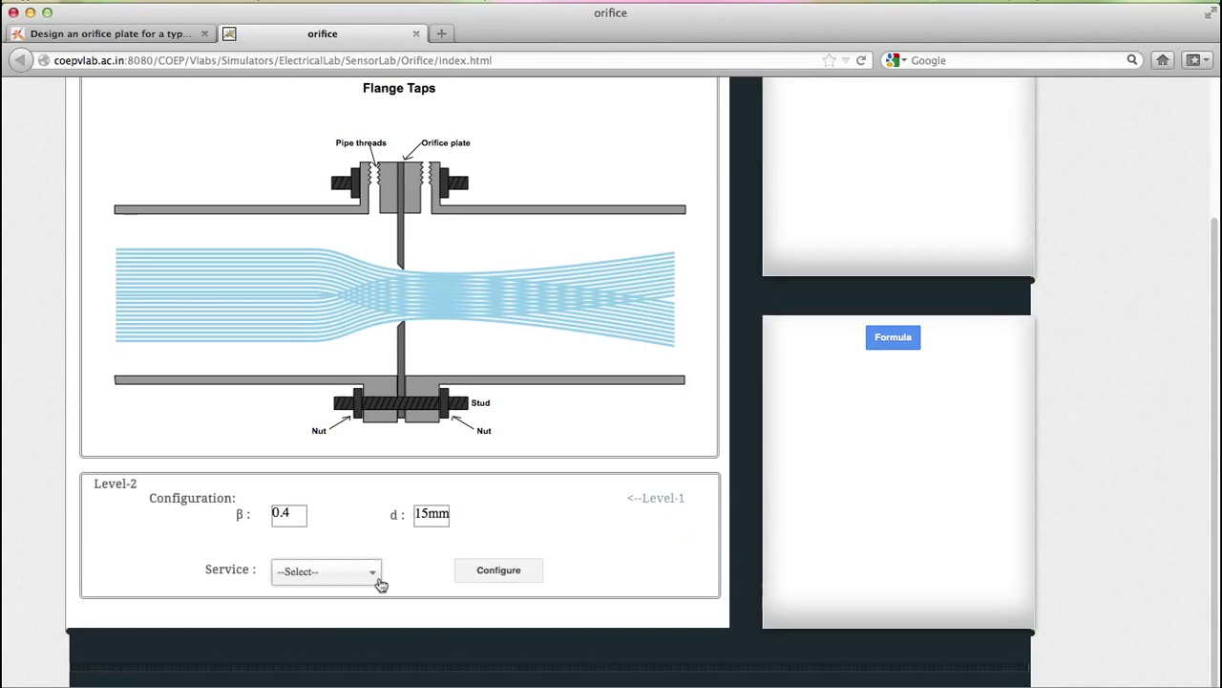
click(374, 575)
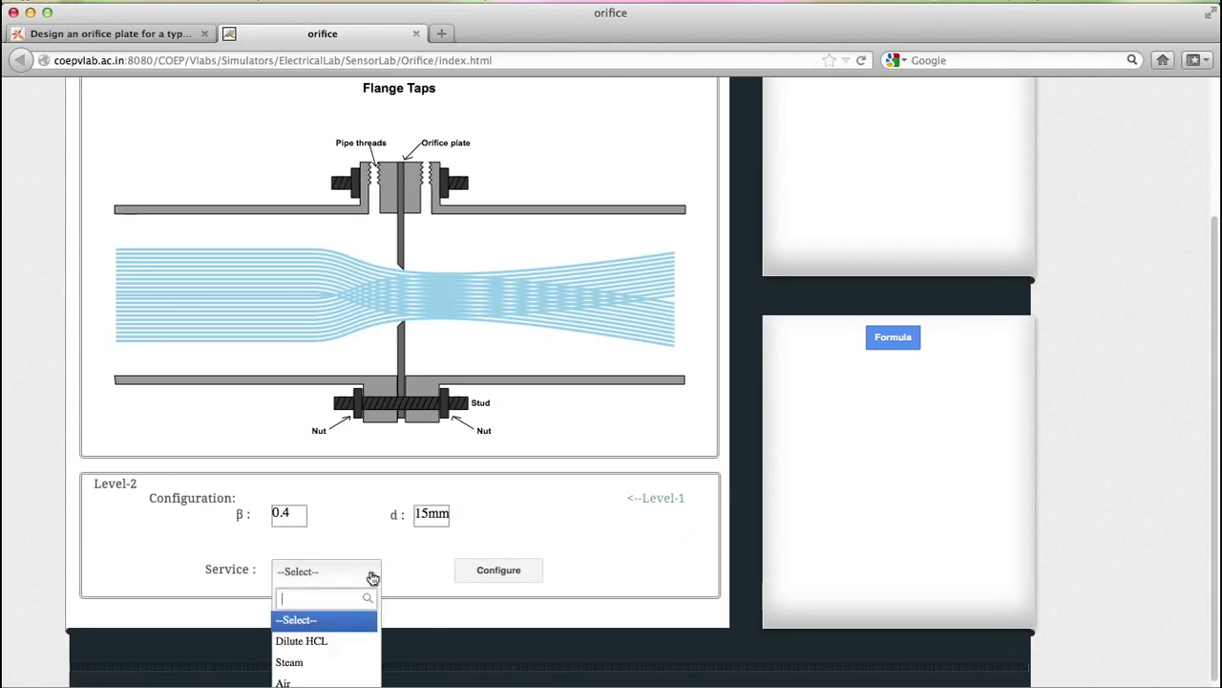
click(324, 642)
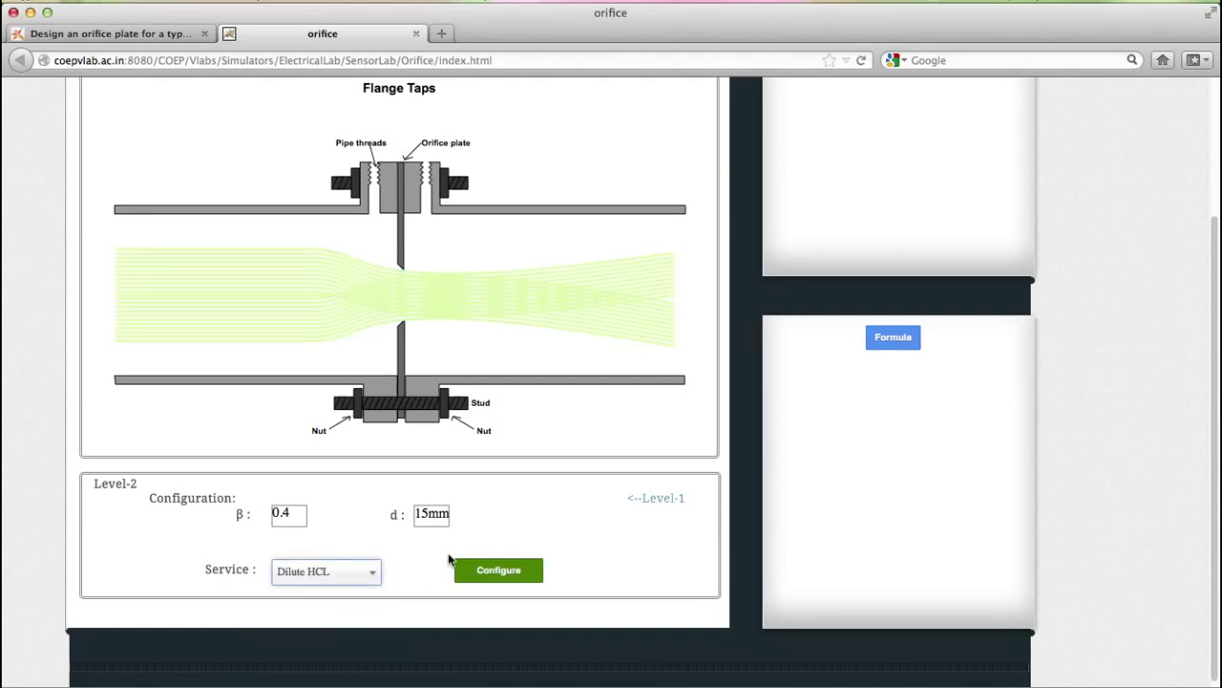
click(498, 571)
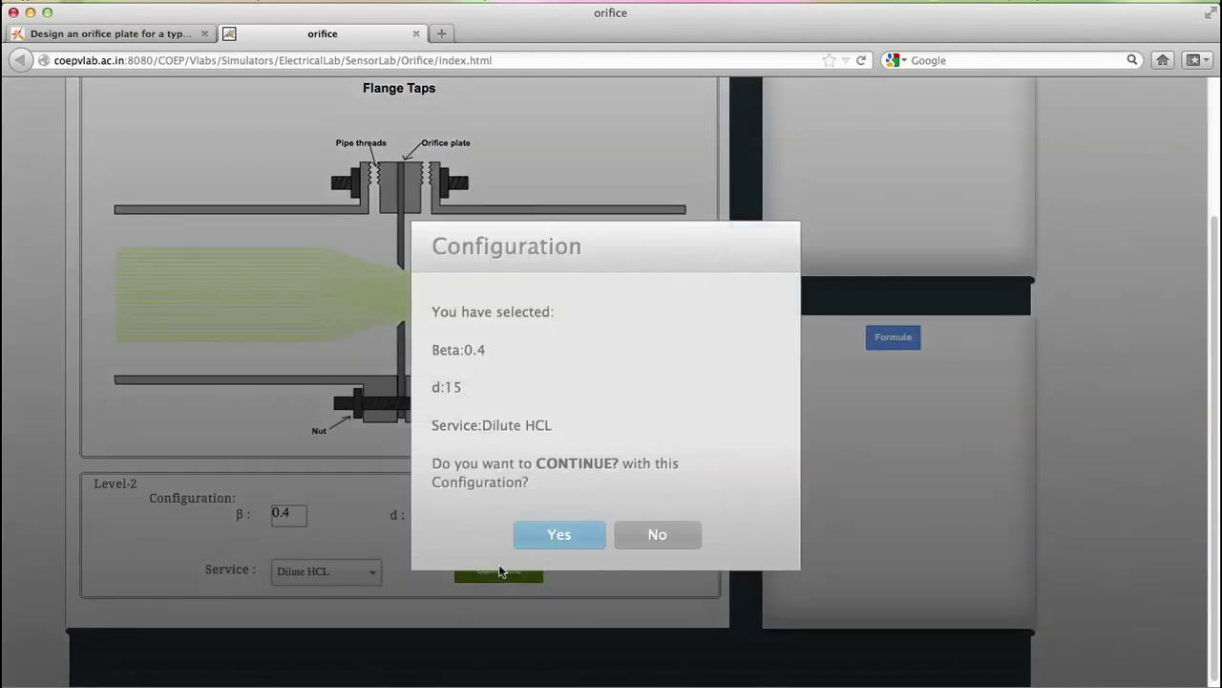
click(561, 533)
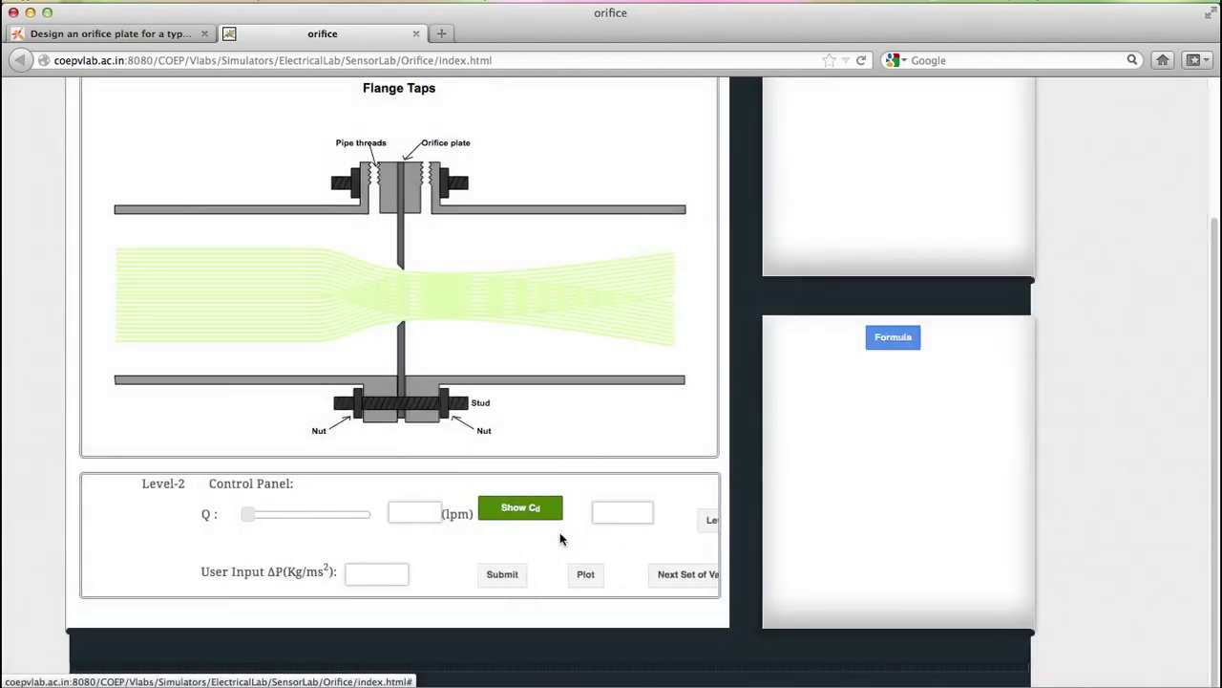